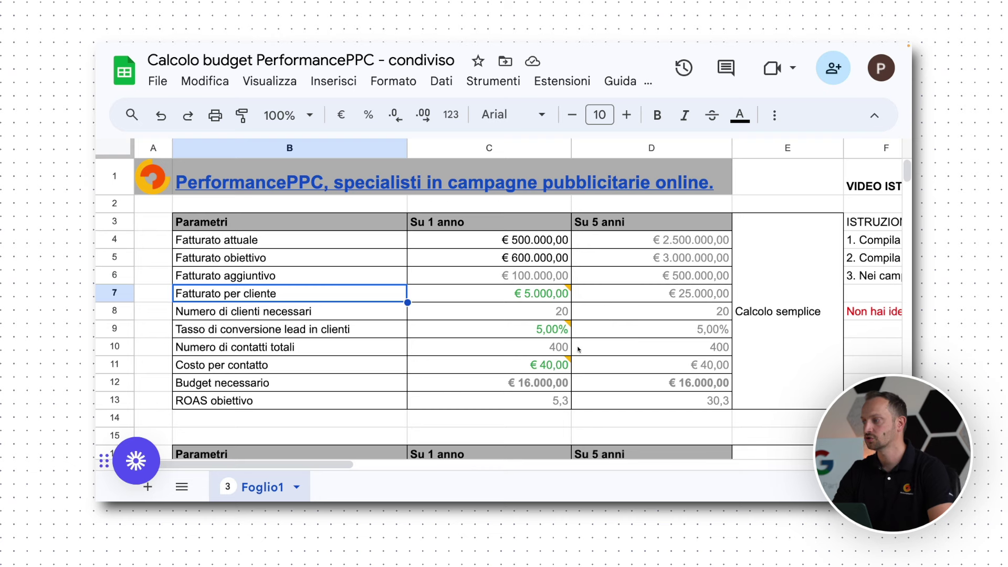
# Step: Examine the one-year current revenue, target revenue and additional revenue in cells C4 to C6 of the first table
pyautogui.moveTo(507, 291)
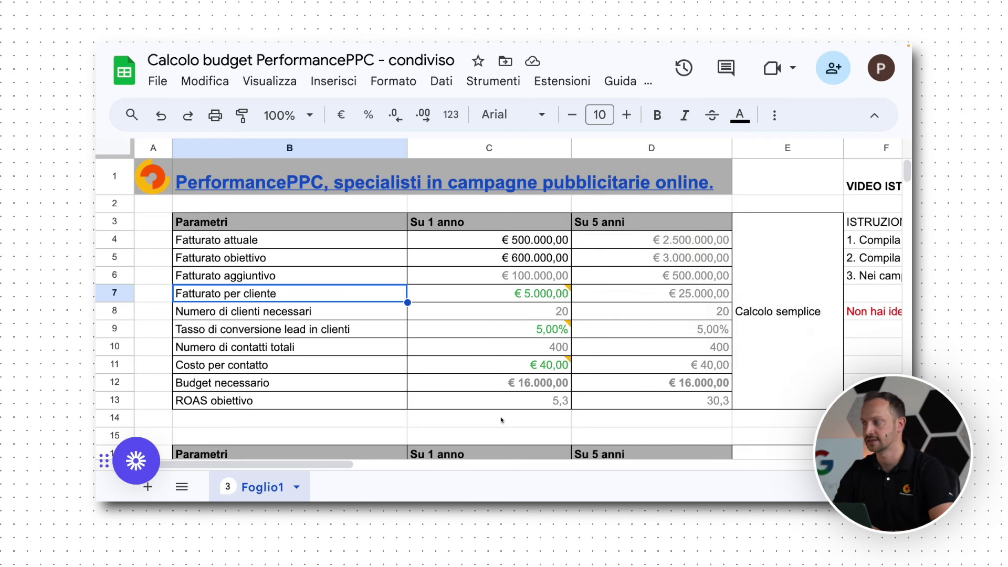
pyautogui.click(540, 241)
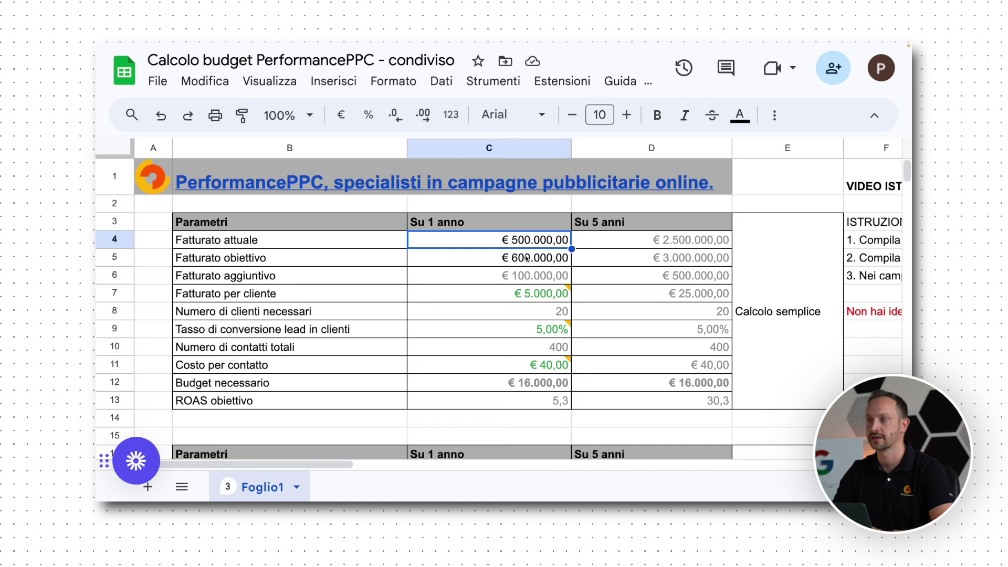
pyautogui.click(527, 258)
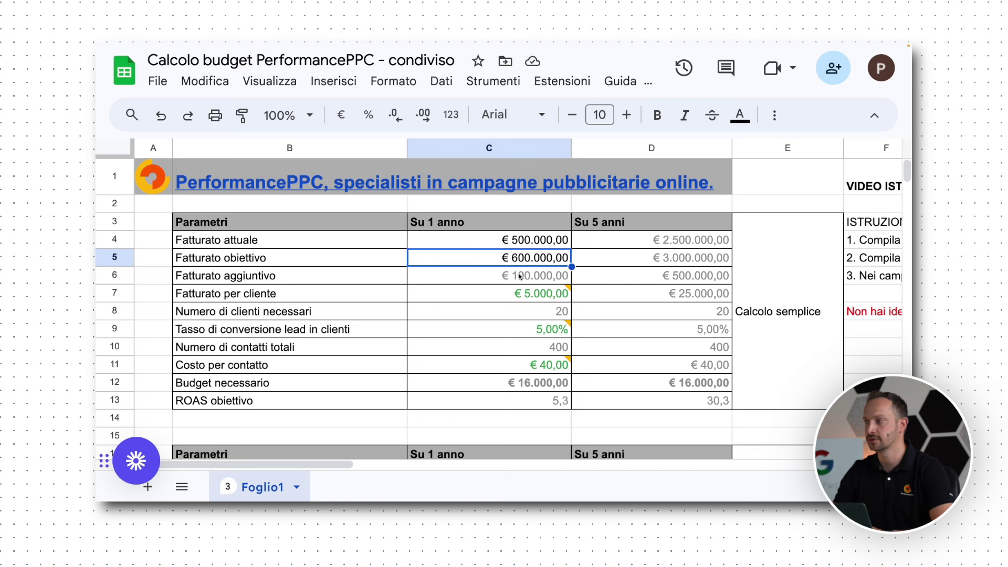
pyautogui.click(520, 278)
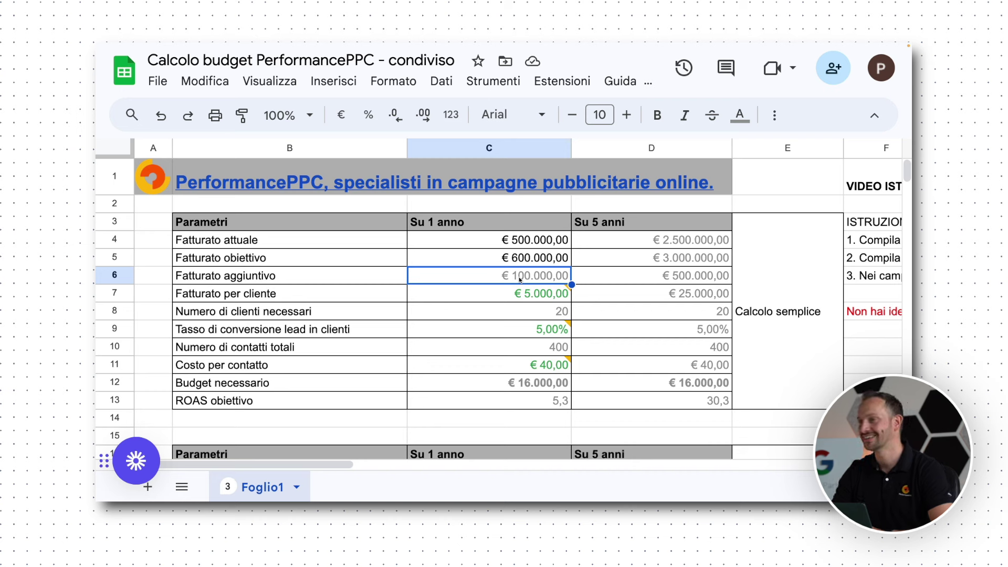
# Step: Read the note on the one-year revenue per customer in C7 and check the number of customers needed in C8
pyautogui.moveTo(519, 285)
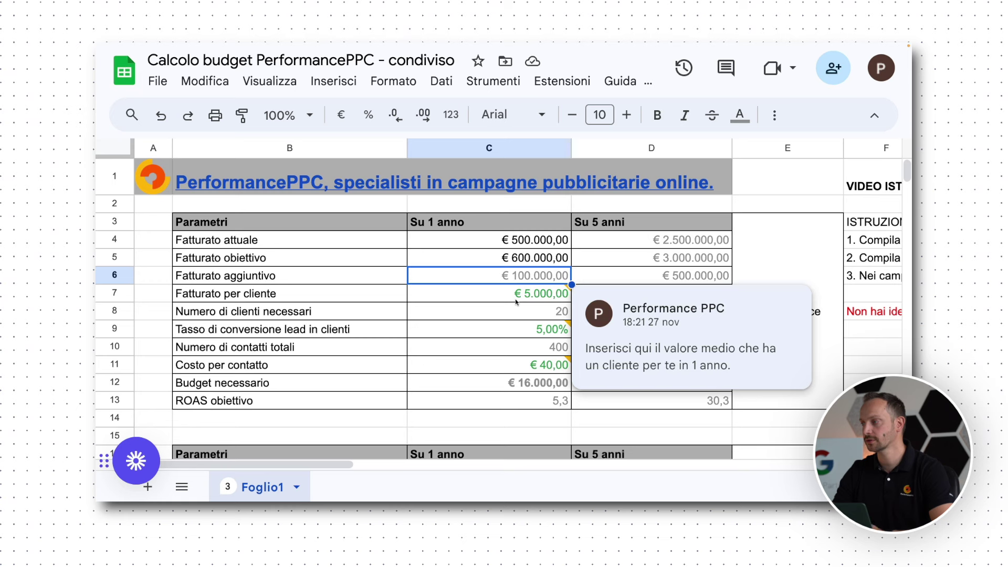
pyautogui.click(537, 295)
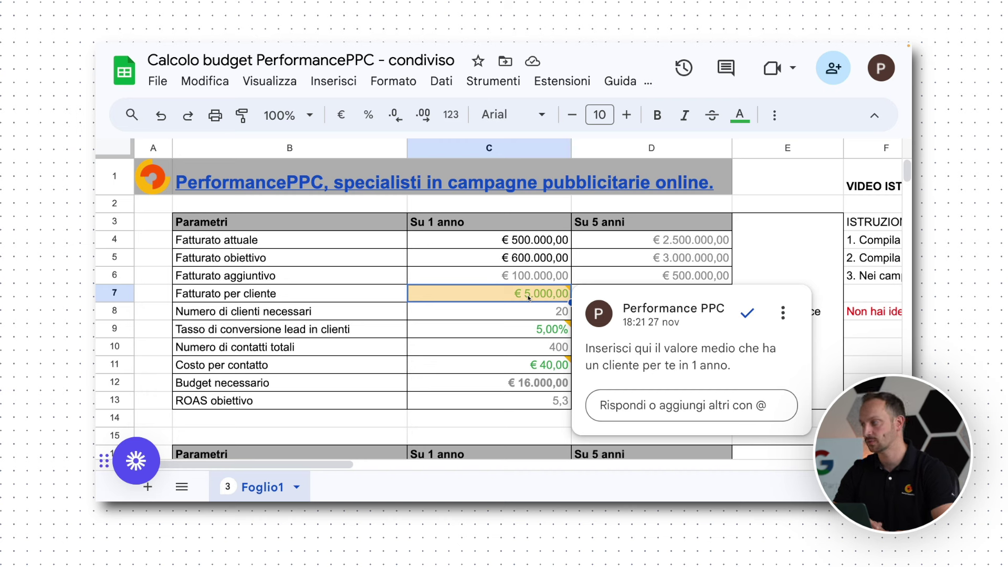
pyautogui.click(536, 315)
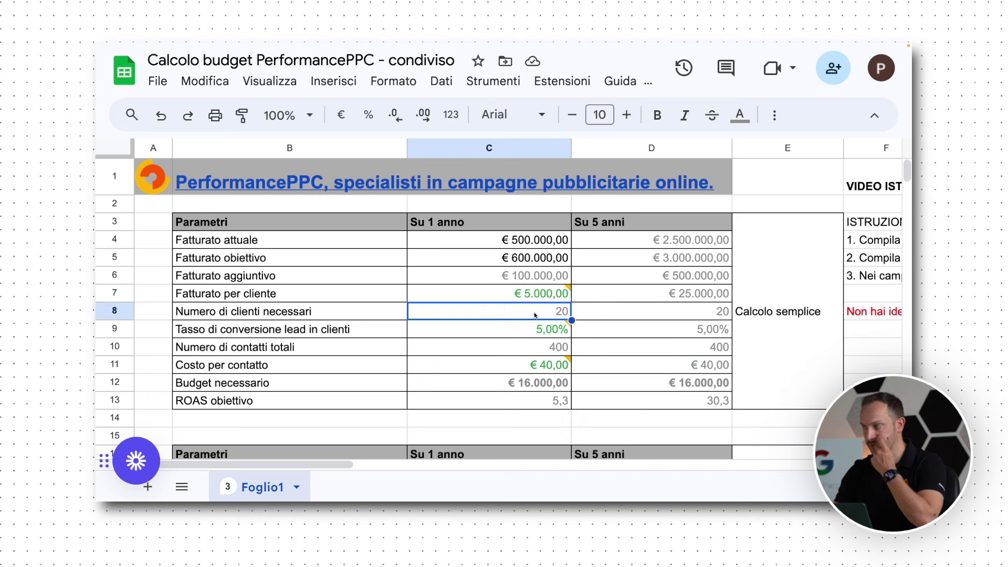
pyautogui.moveTo(554, 300)
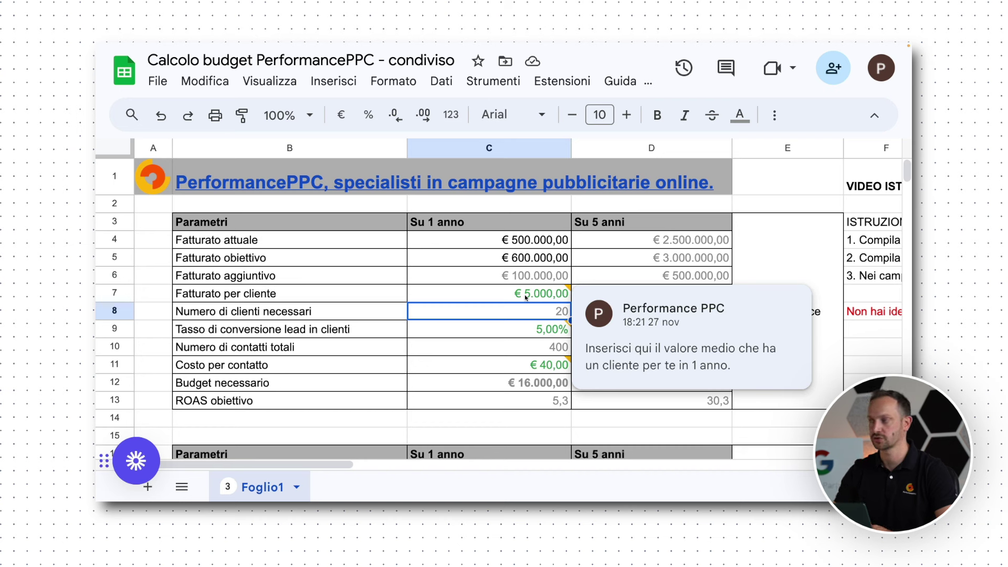
# Step: Highlight the revenue parameters in B4:B7 and compare the one-year additional revenue and revenue per customer with the customers needed
pyautogui.moveTo(282, 243); pyautogui.dragTo(285, 299)
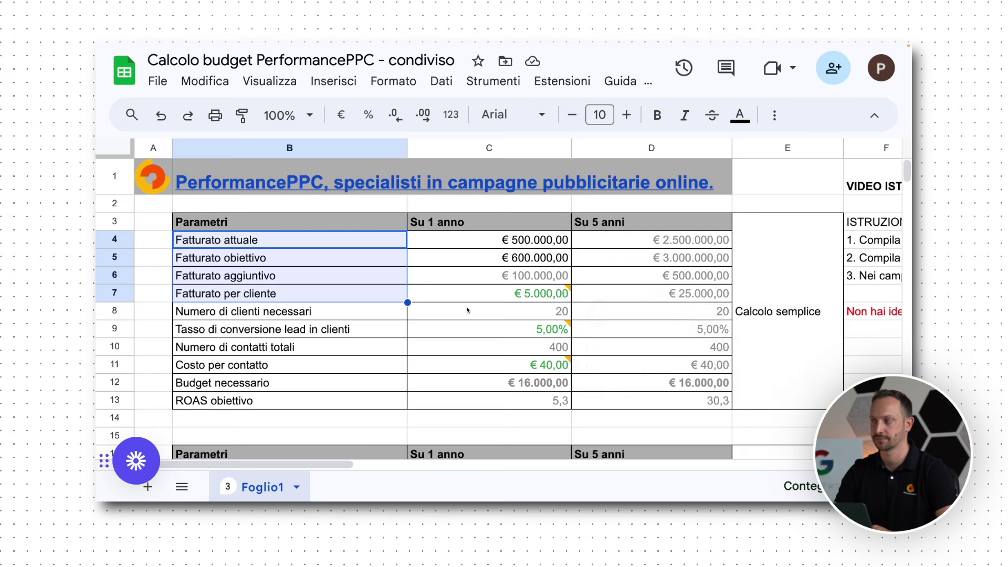
pyautogui.click(535, 281)
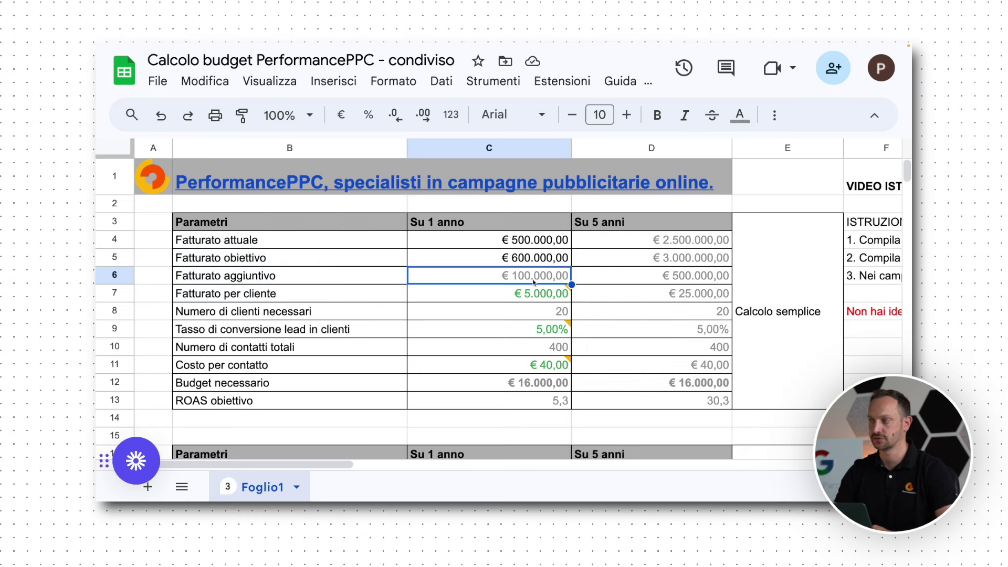
pyautogui.click(533, 294)
pyautogui.click(531, 314)
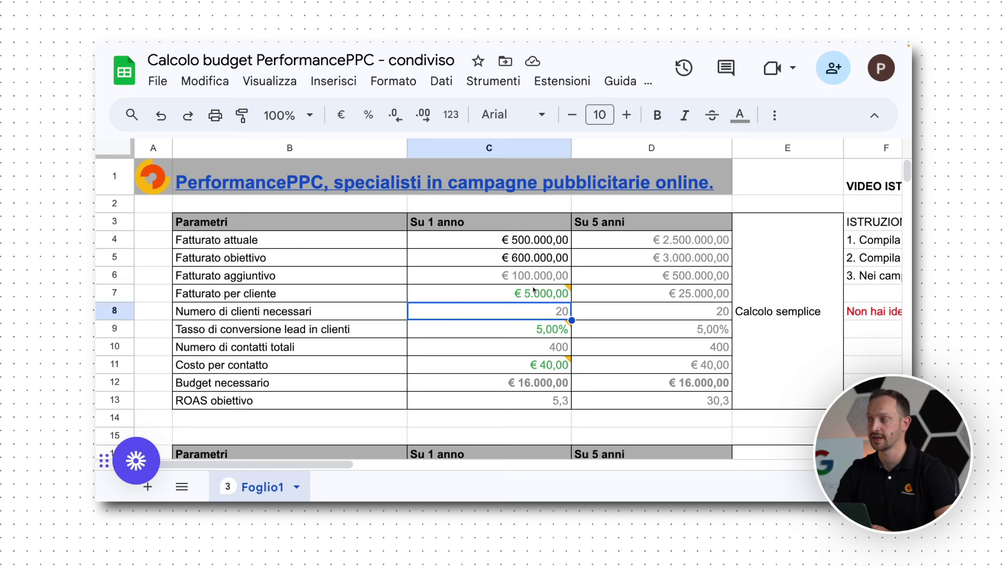
pyautogui.click(534, 291)
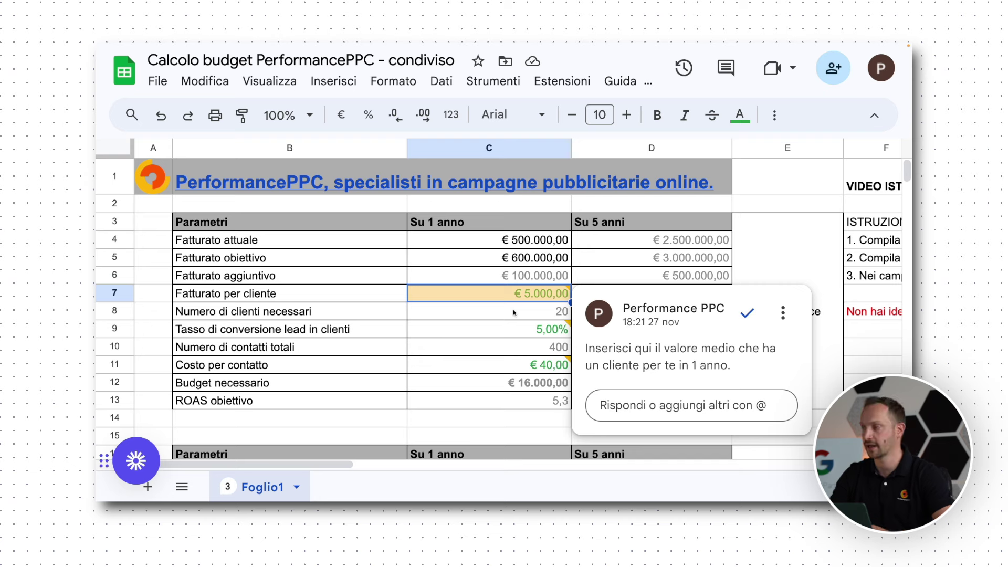
pyautogui.click(541, 318)
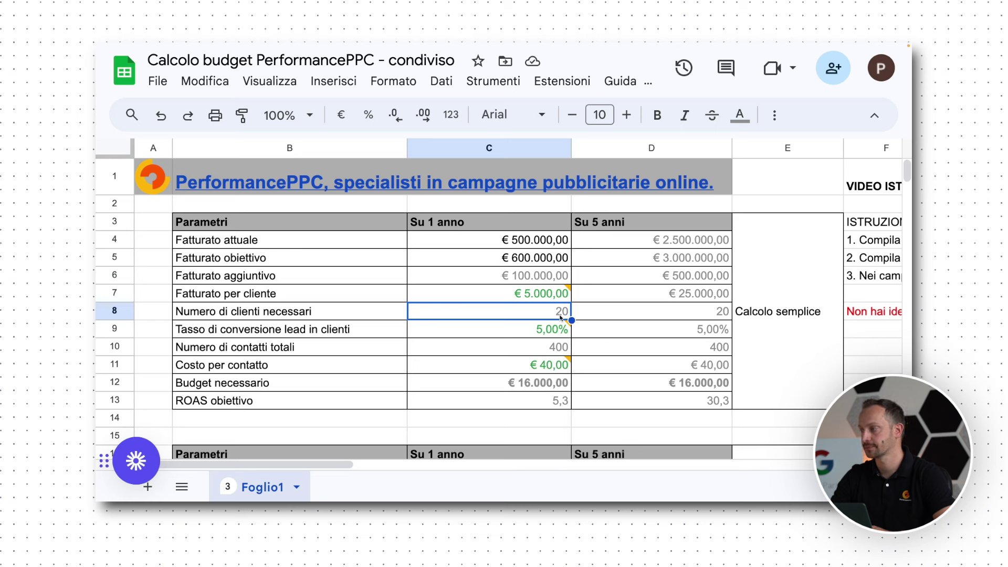
# Step: Read the note on the one-year lead-to-customer conversion rate in C9 and check the total number of contacts in C10
pyautogui.click(558, 336)
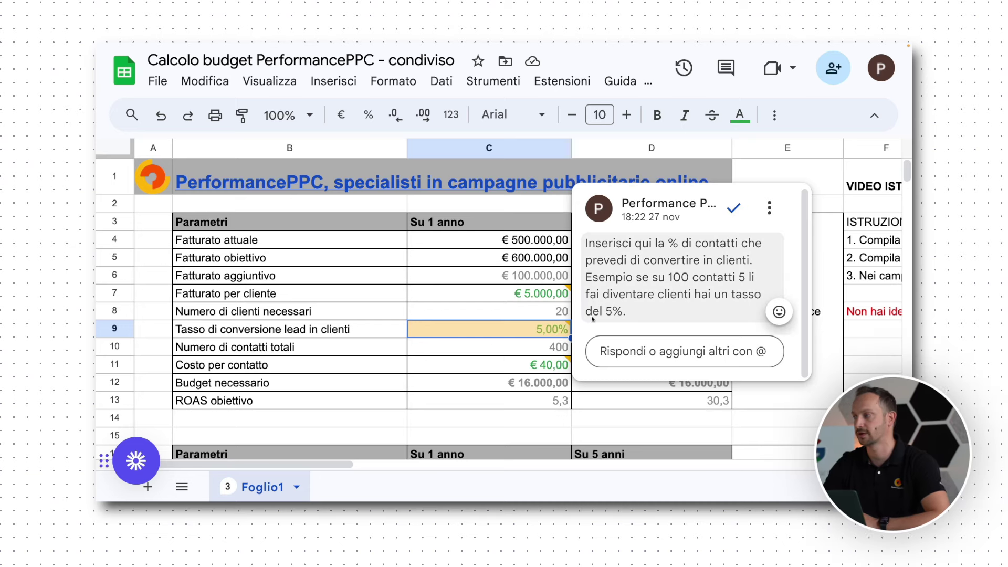
pyautogui.click(529, 346)
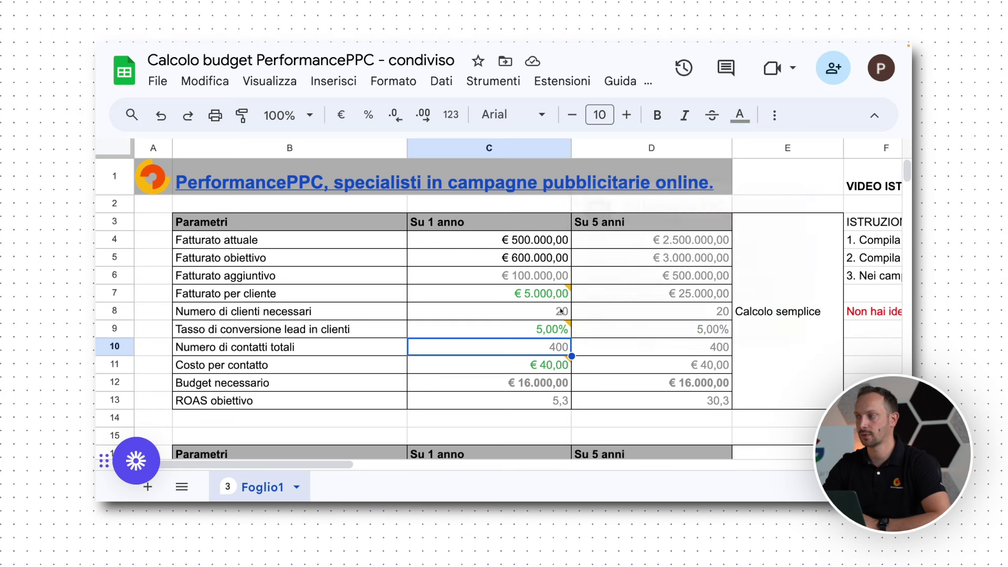
pyautogui.moveTo(544, 332)
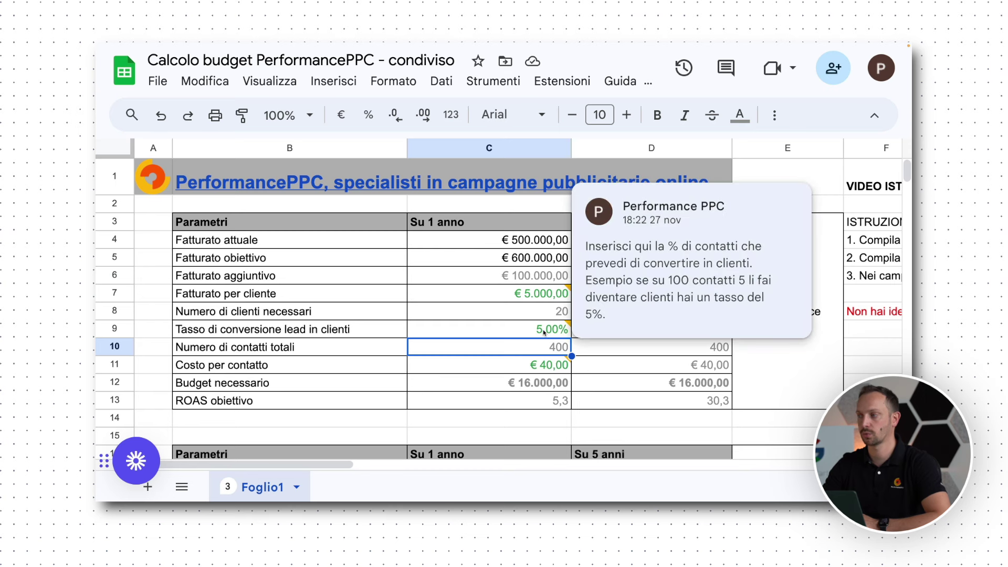
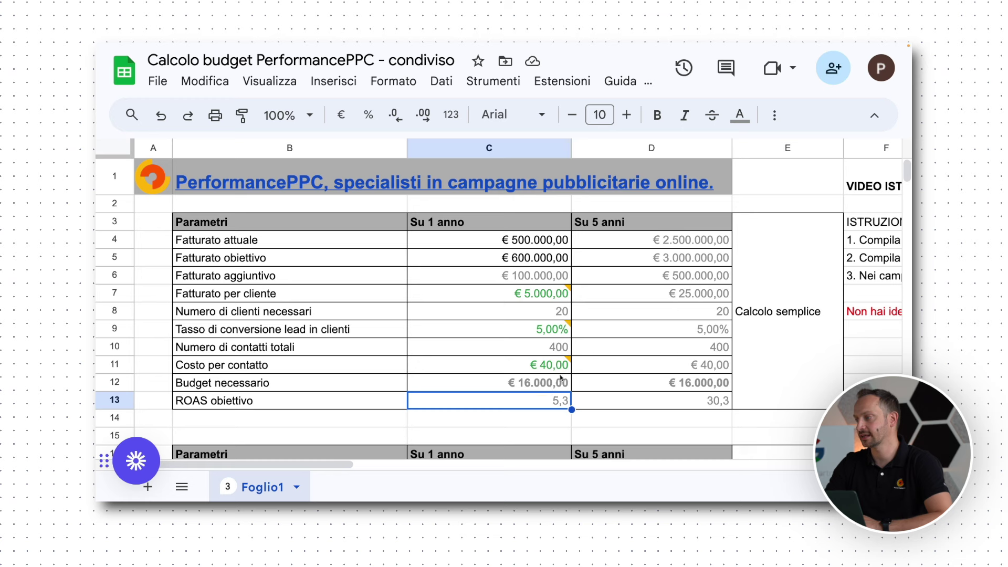
# Step: Review the one-year inputs for cost per contact, revenue per customer and conversion rate, reading their attached notes
pyautogui.moveTo(545, 373)
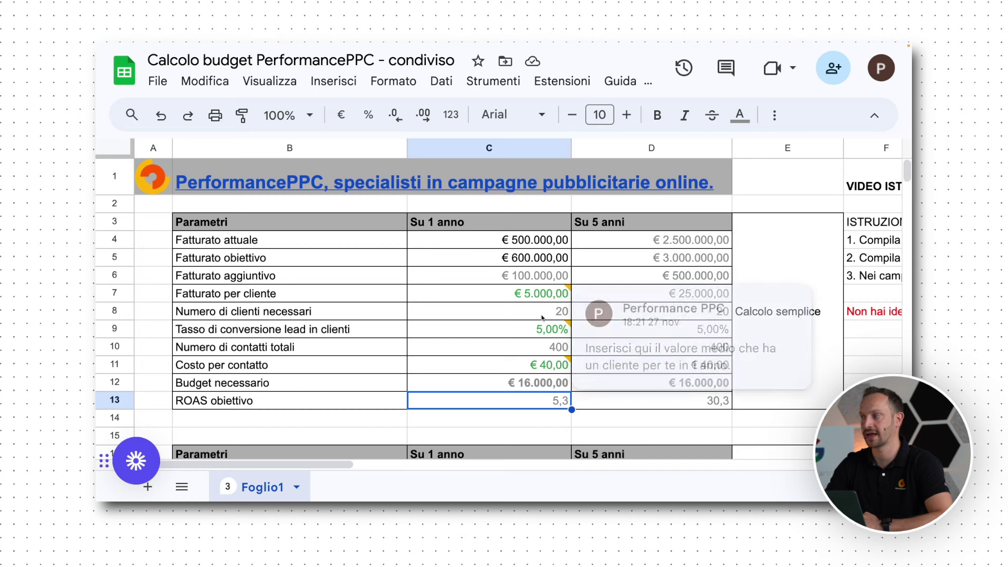
pyautogui.moveTo(543, 297)
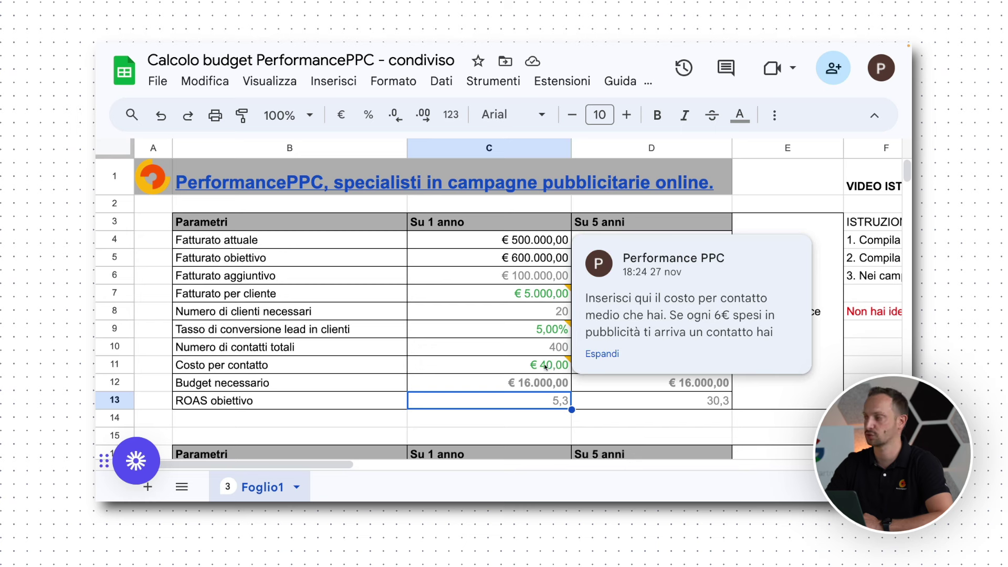
pyautogui.moveTo(536, 329)
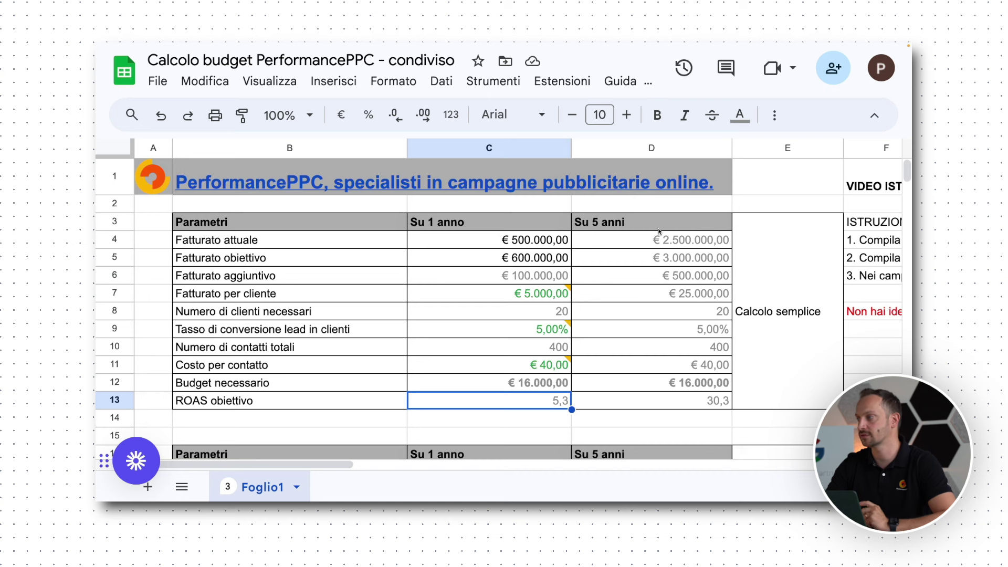
# Step: Highlight the first table's five-year column and compare its revenue figures and revenue per customer with the one-year values
pyautogui.moveTo(659, 232); pyautogui.dragTo(637, 401)
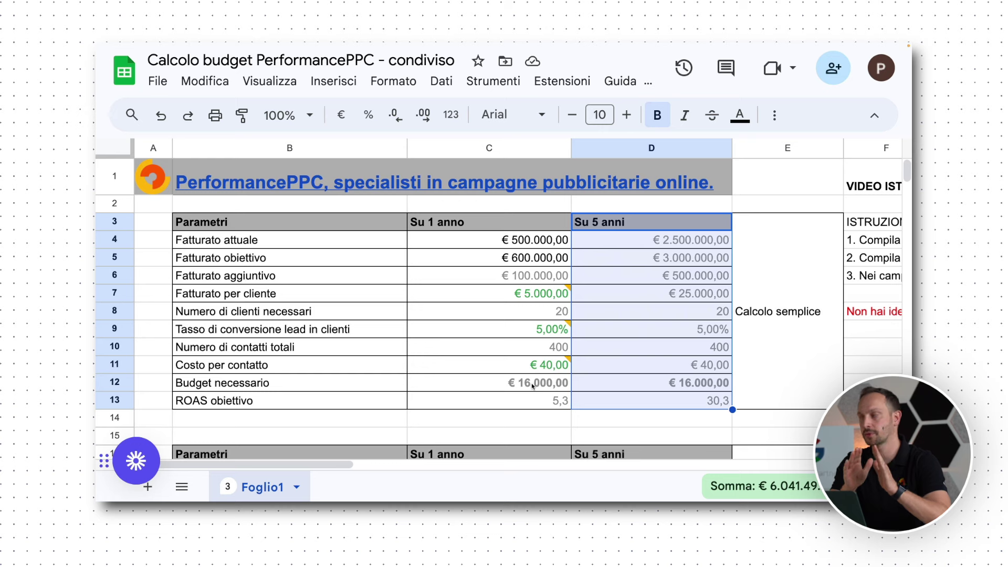
pyautogui.moveTo(551, 365)
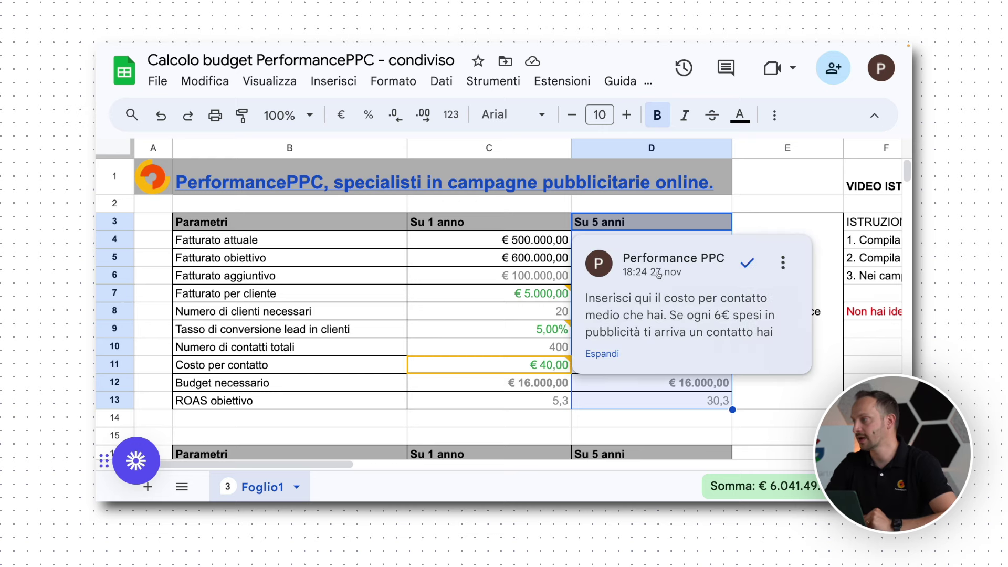
pyautogui.click(609, 242)
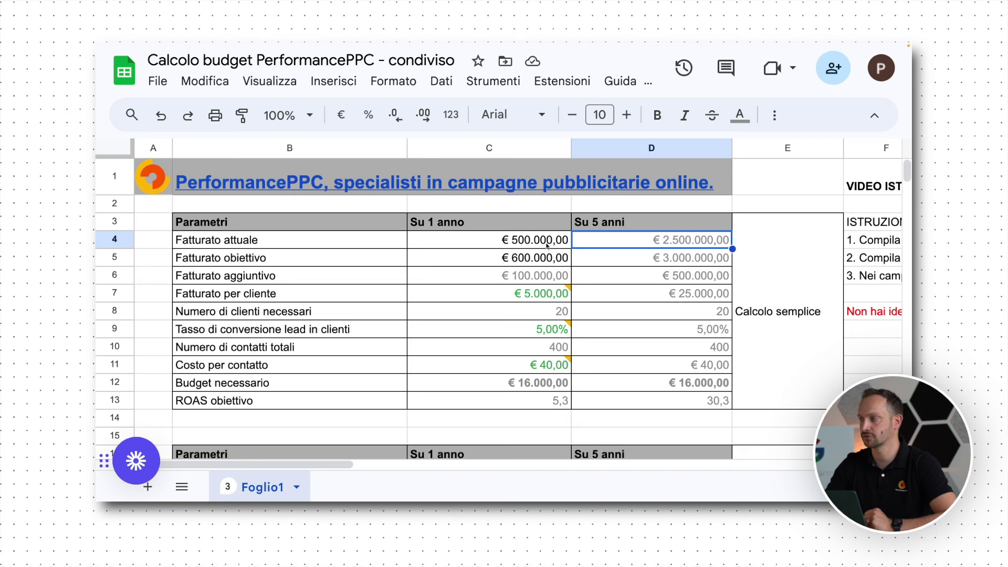
pyautogui.click(669, 260)
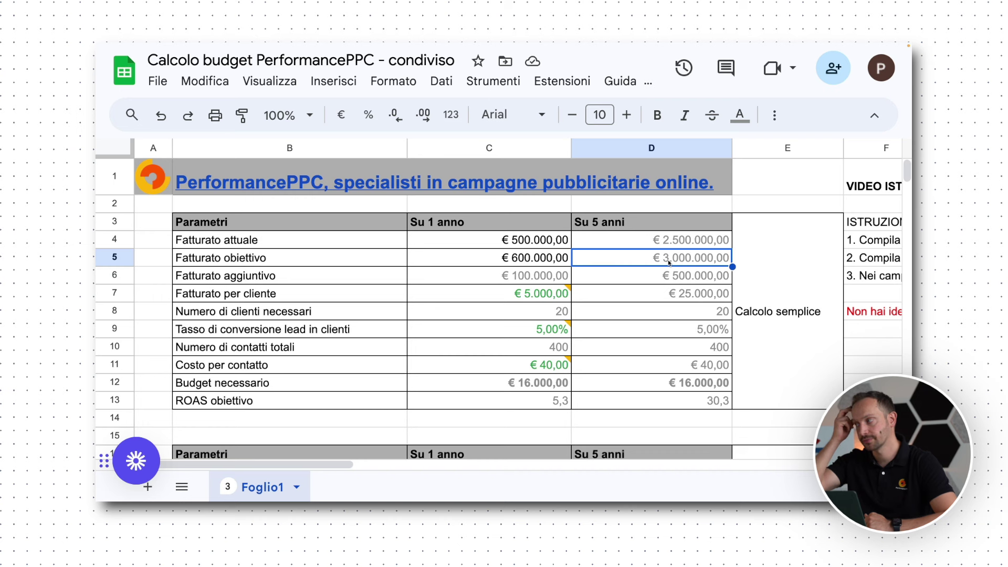
pyautogui.click(680, 278)
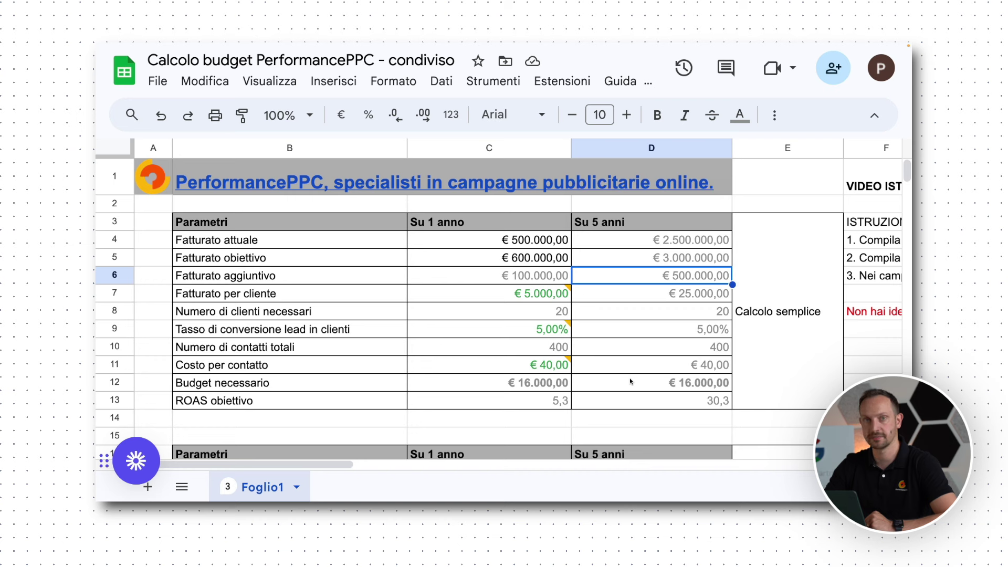
pyautogui.click(660, 291)
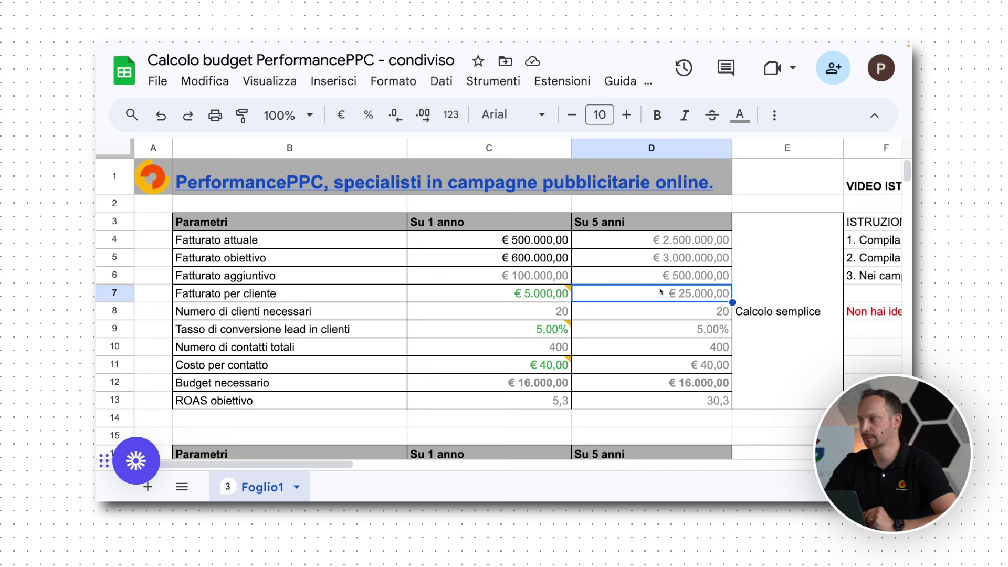
pyautogui.moveTo(544, 299)
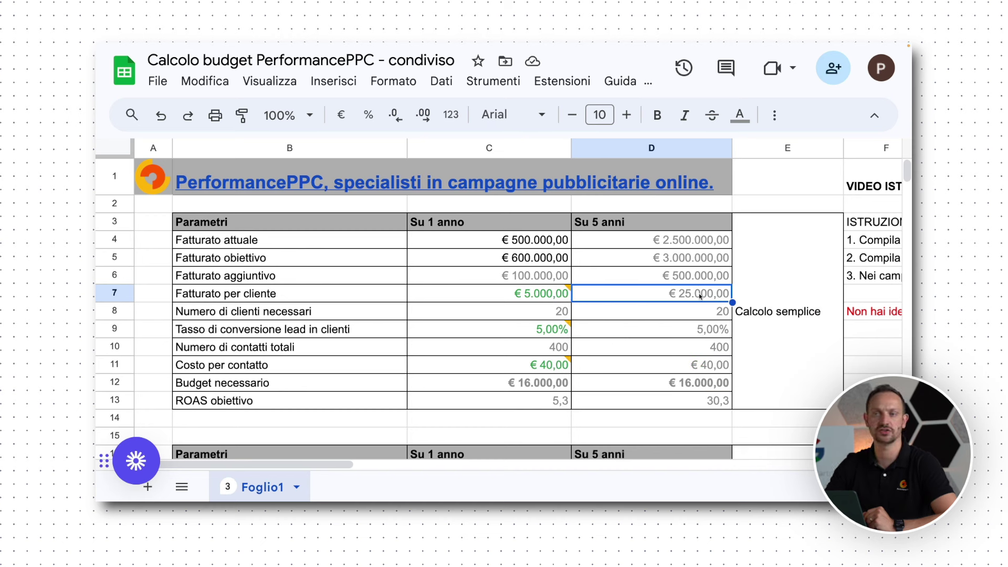
# Step: Examine the five-year number of customers needed, target ROAS, required budget and additional revenue in the first table
pyautogui.click(694, 312)
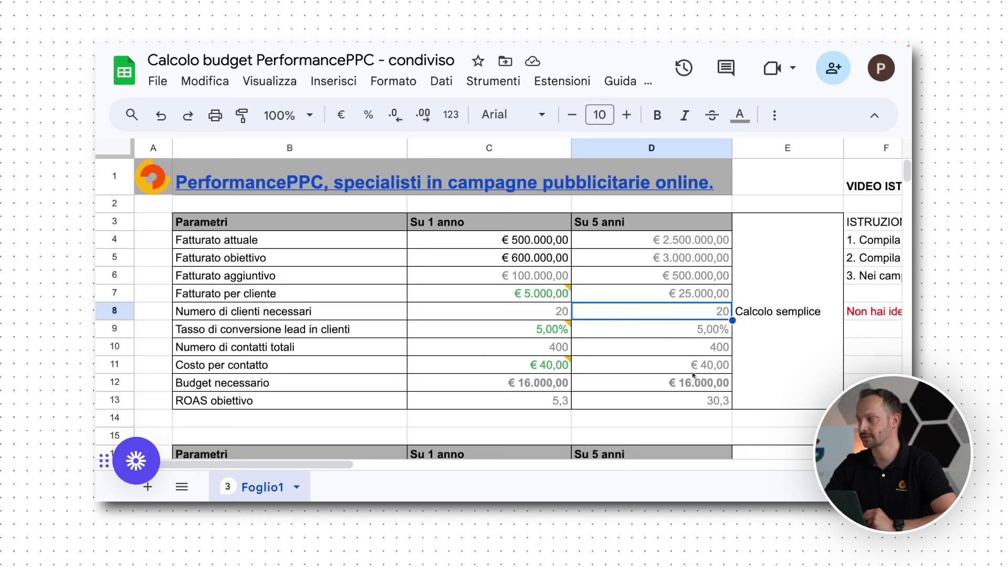
pyautogui.click(694, 407)
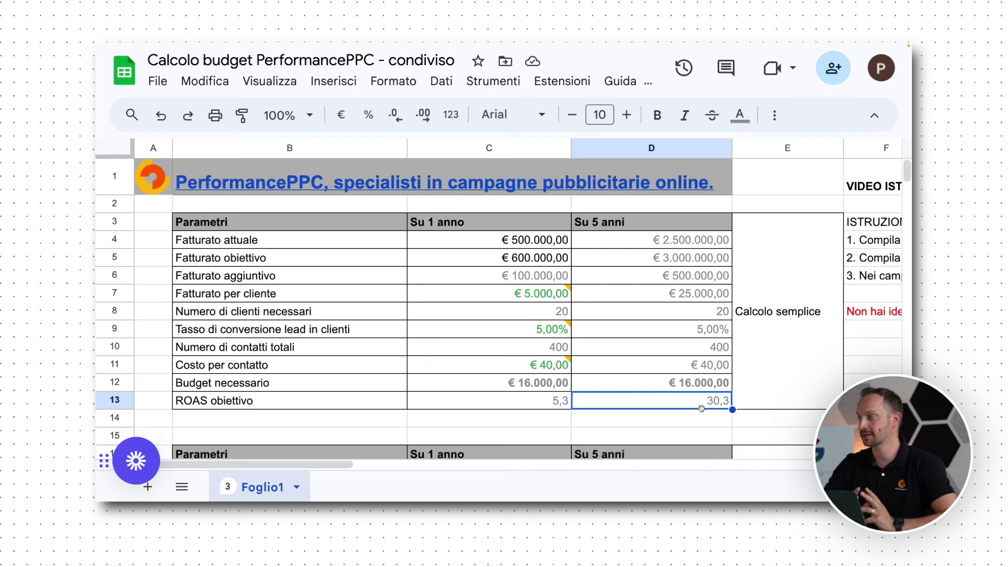
pyautogui.click(701, 389)
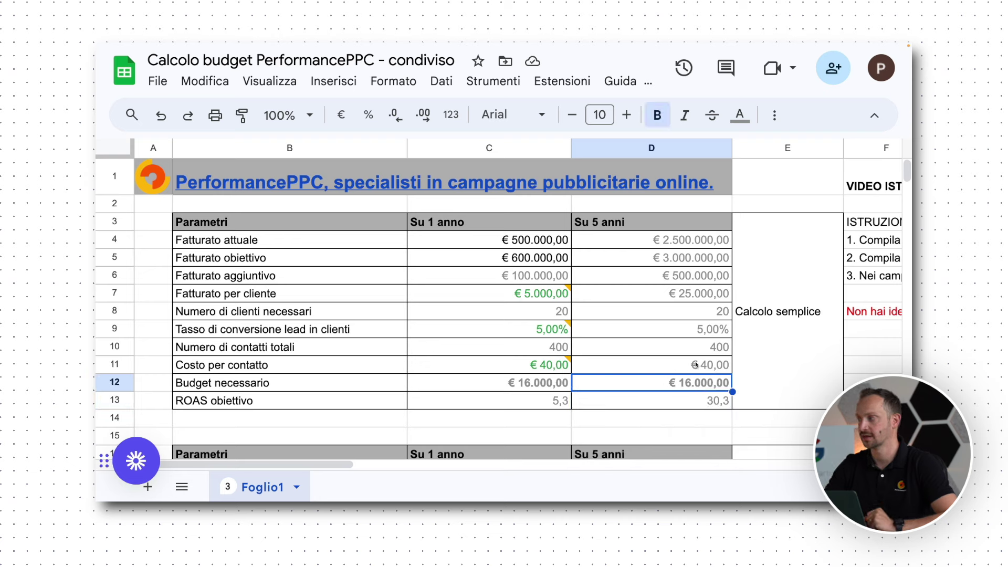
pyautogui.click(694, 278)
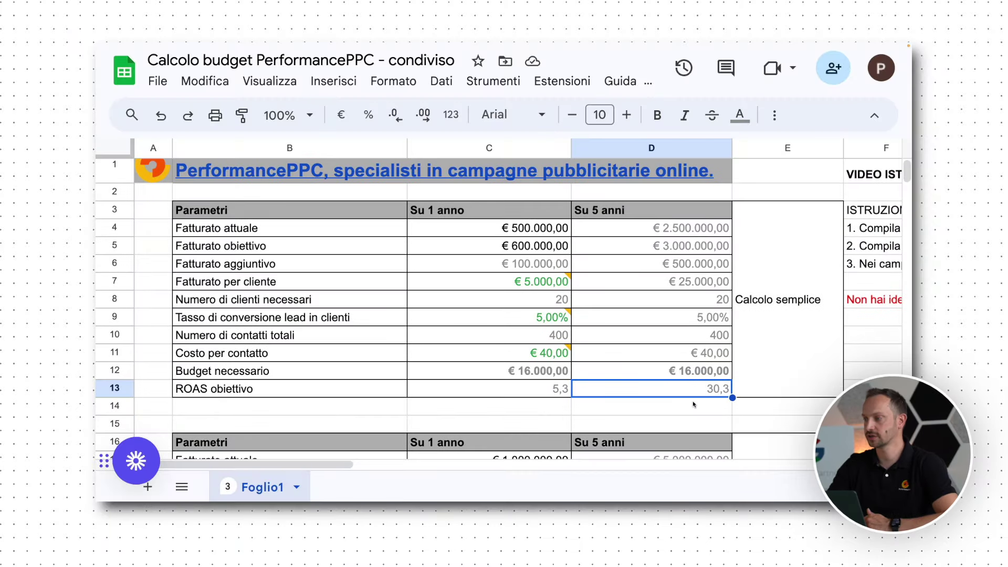
# Step: Highlight the entire second parameter table, B16:D31, to view the calculation that includes in-target contacts converting within five years
pyautogui.scroll(-2, 693, 405)
pyautogui.scroll(-5, 693, 403)
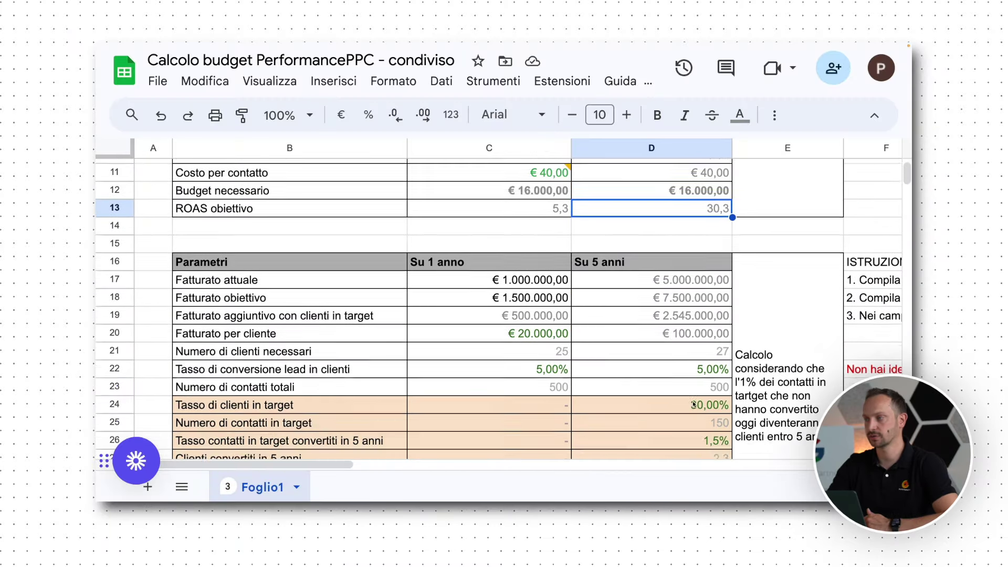
pyautogui.moveTo(373, 173); pyautogui.dragTo(603, 448)
pyautogui.scroll(-1, 609, 420)
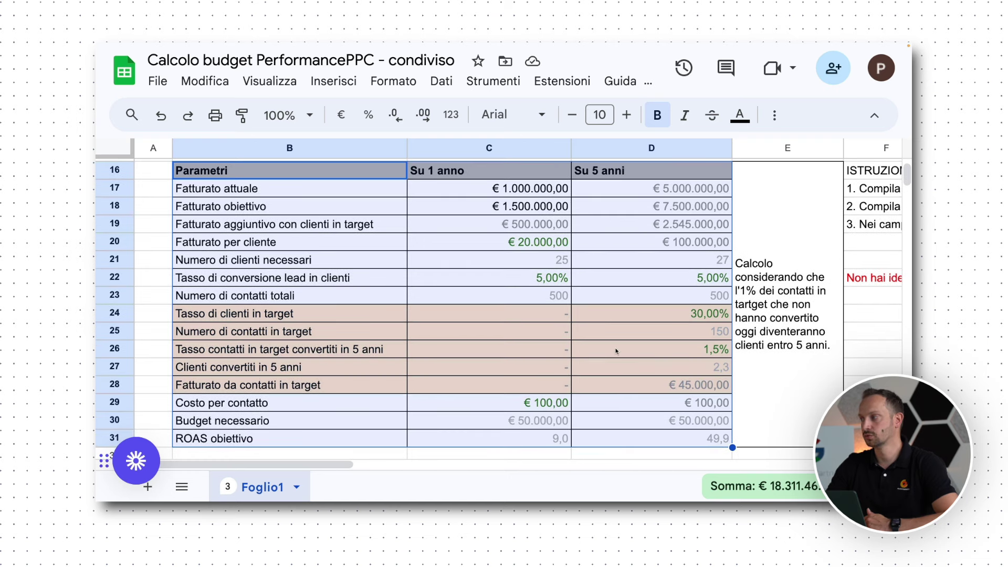
# Step: Highlight the five-year in-target contact values in D24:D28 of the second table
pyautogui.click(632, 330)
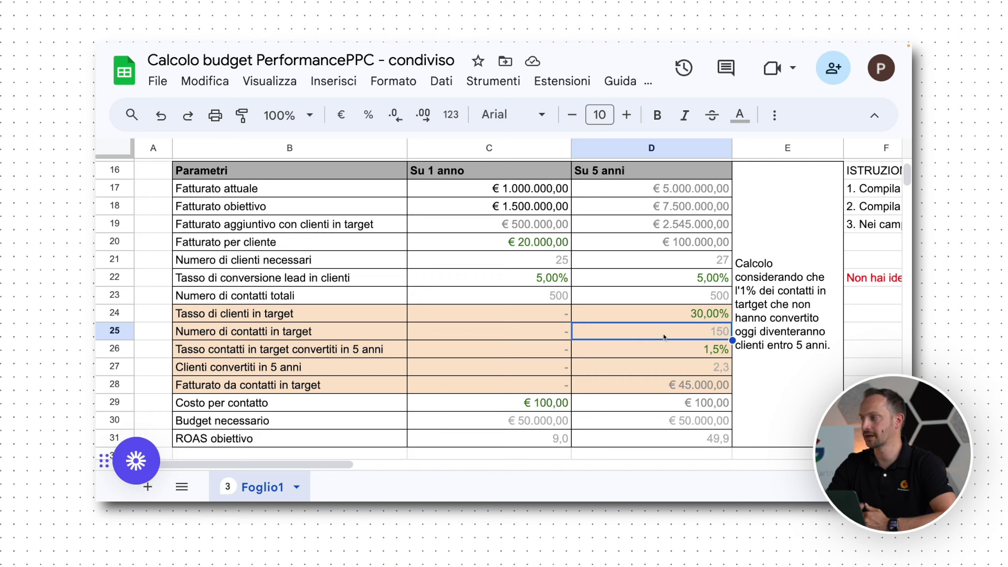
pyautogui.moveTo(676, 320); pyautogui.dragTo(669, 383)
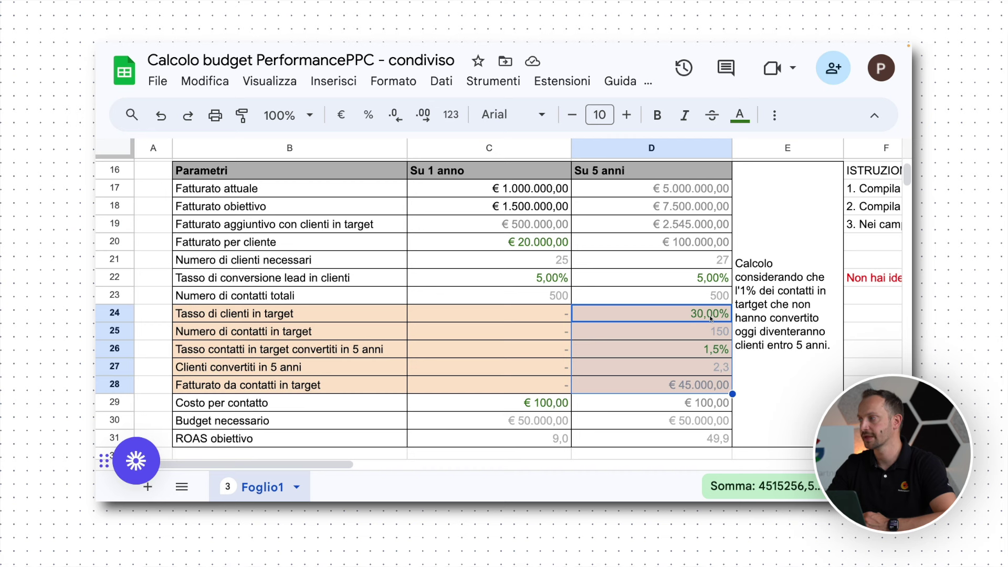
# Step: Examine the second table's five-year total contacts and in-target rate against the one-year budget and number of customers needed
pyautogui.click(715, 298)
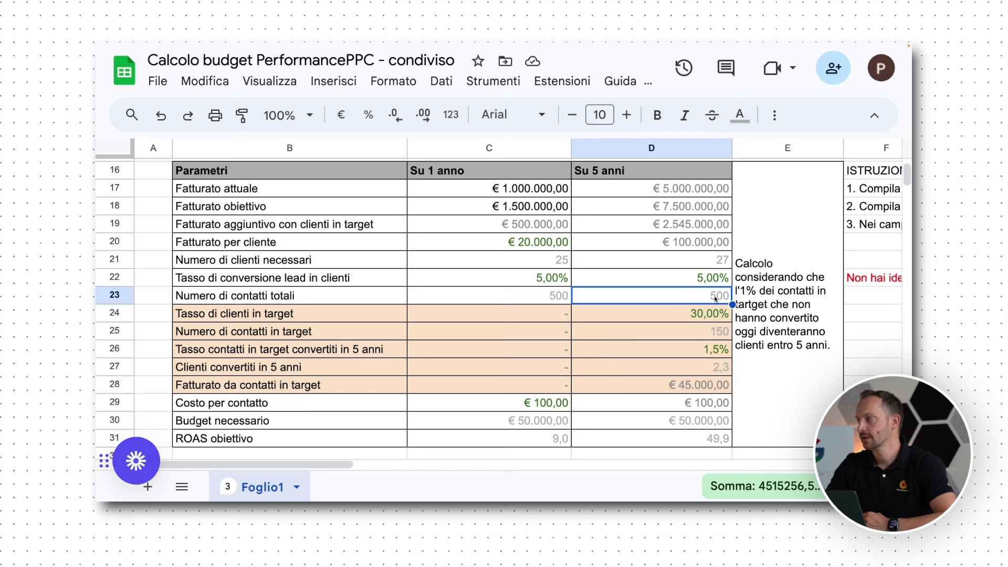
pyautogui.click(541, 423)
pyautogui.click(668, 298)
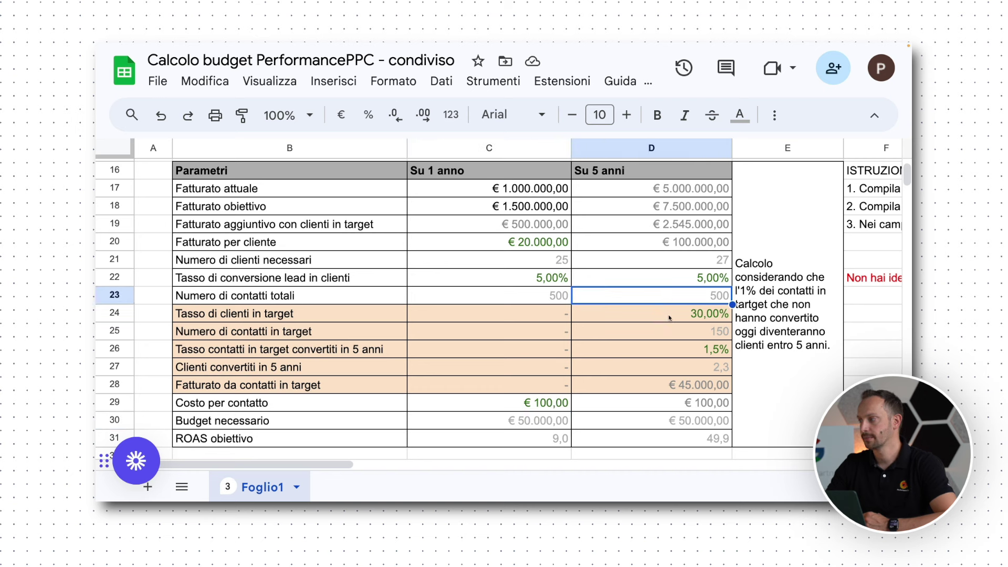
pyautogui.click(670, 318)
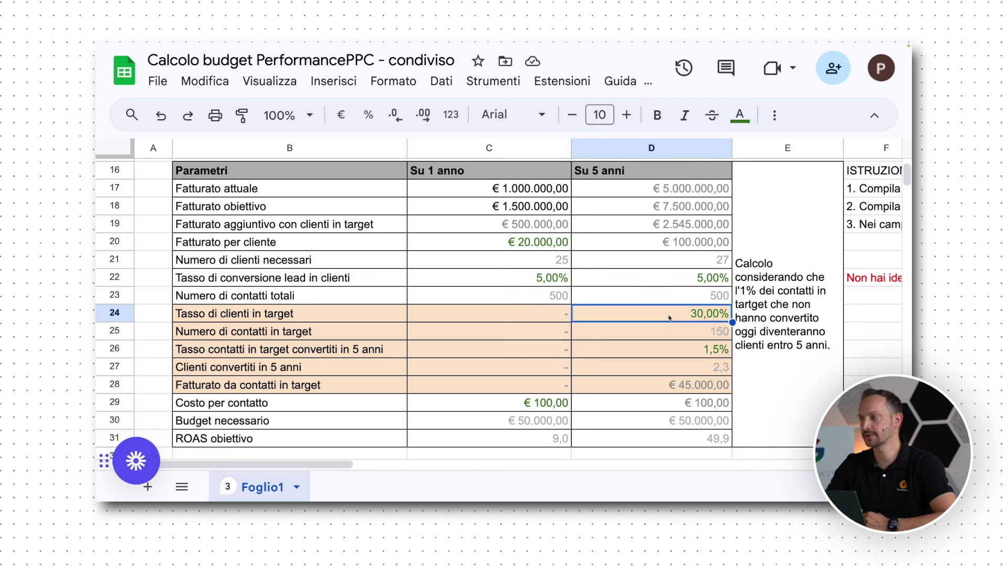
pyautogui.click(561, 264)
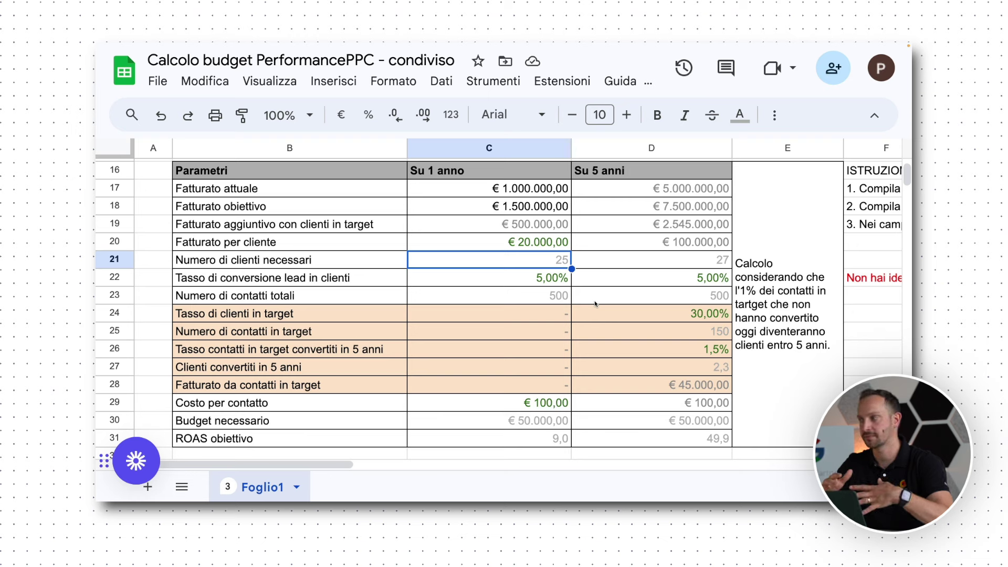
pyautogui.click(630, 318)
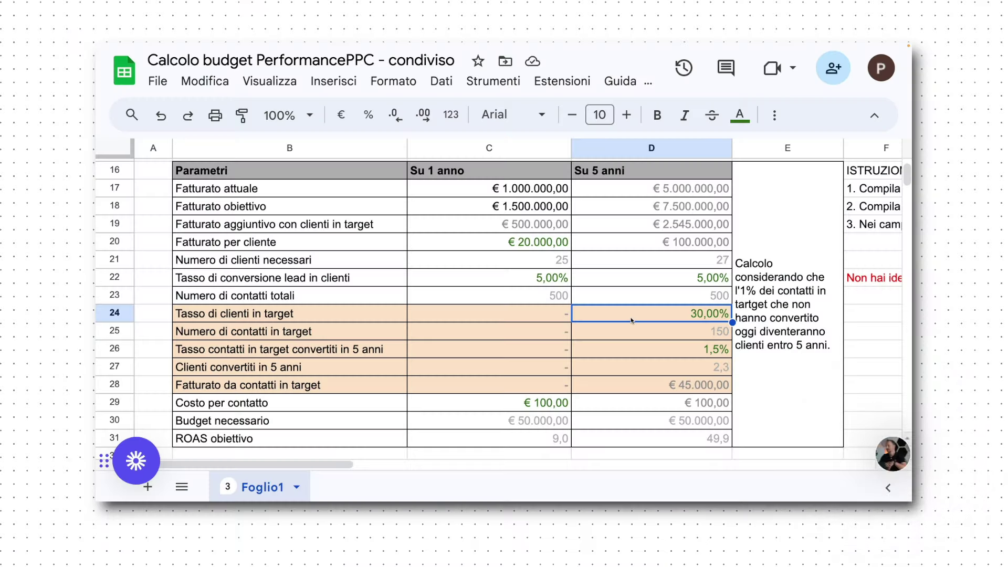
# Step: Review the five-year in-target contact count, their conversion rate, converted customers and resulting revenue in D25:D28
pyautogui.click(670, 334)
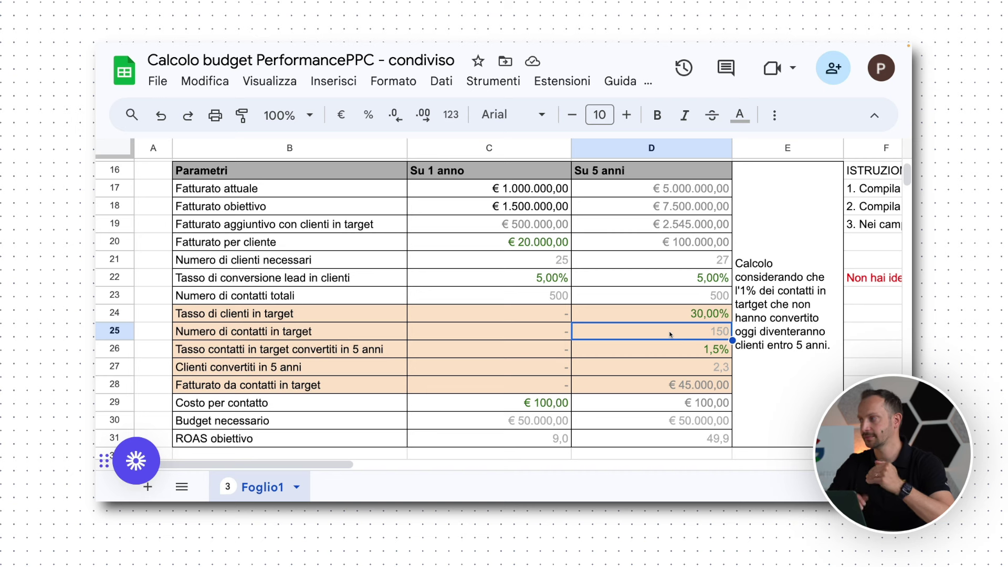
pyautogui.click(694, 354)
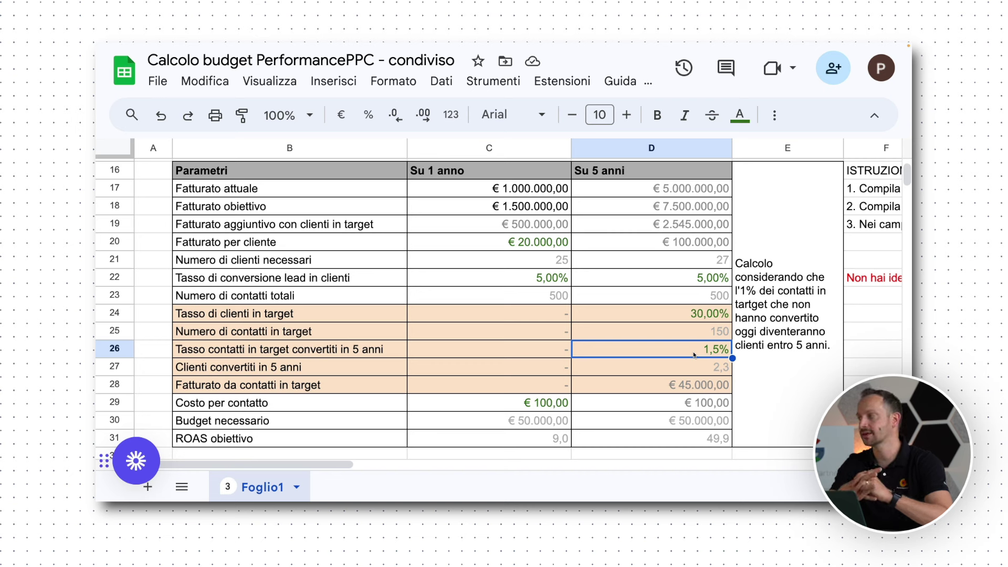
pyautogui.click(688, 375)
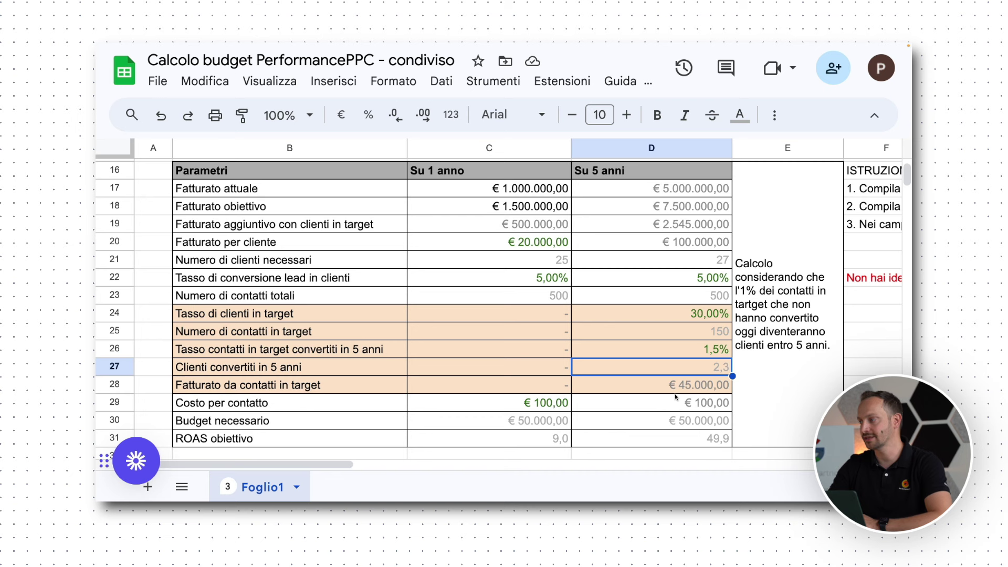
pyautogui.click(677, 393)
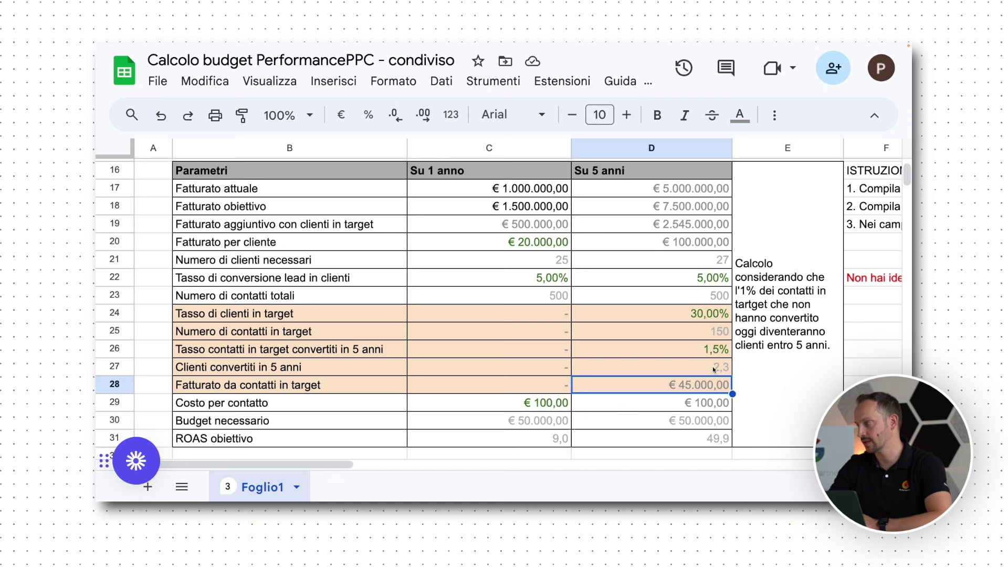
# Step: Compare the in-target contact revenue in D28 with the one-year revenue per customer and required budget, and check the five-year budget and target ROAS
pyautogui.click(549, 247)
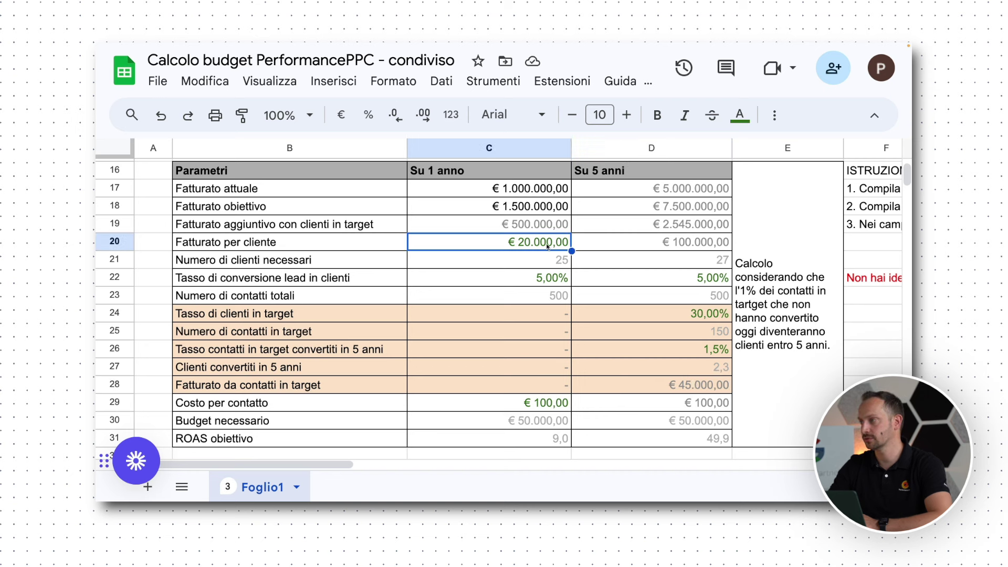
pyautogui.click(661, 384)
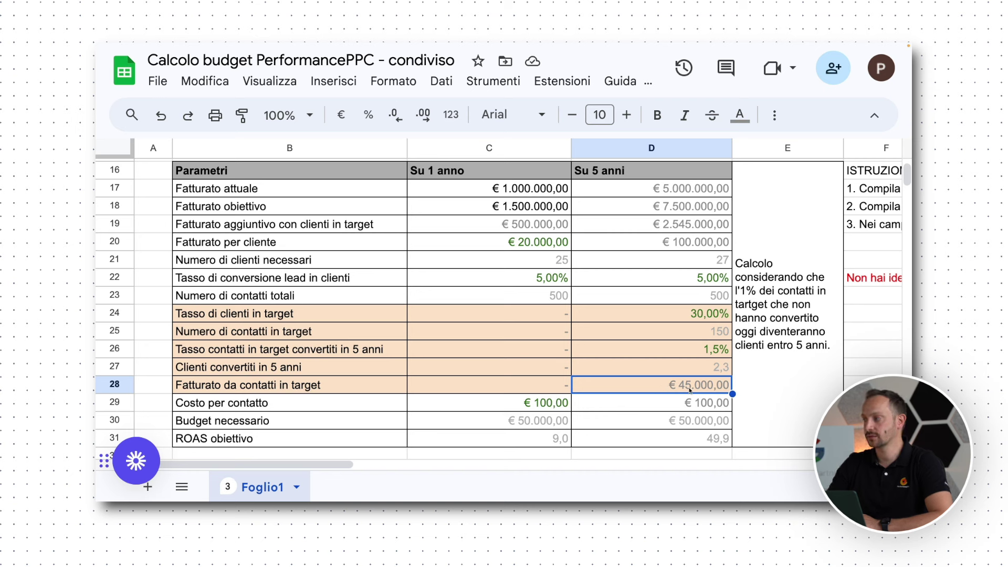
pyautogui.click(543, 423)
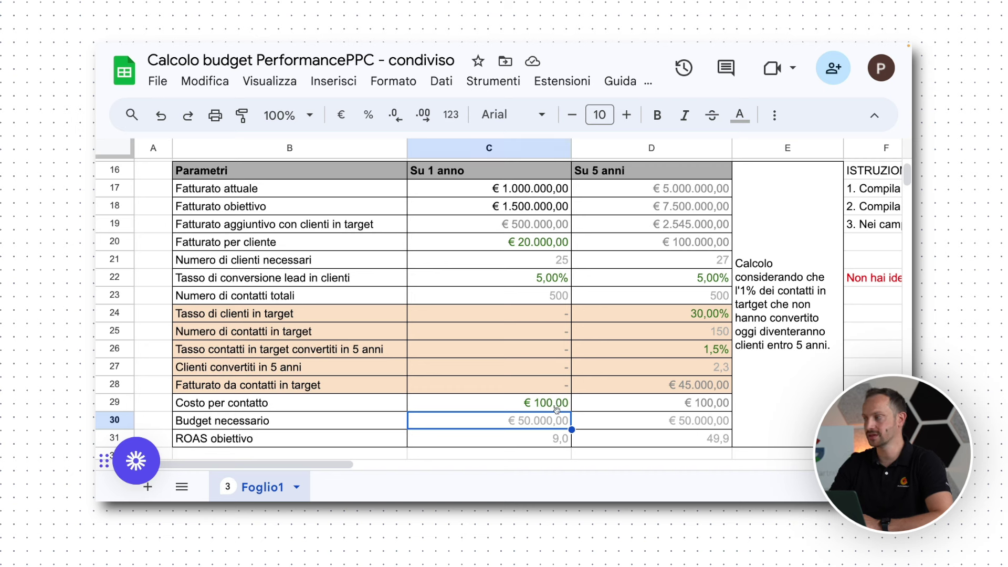
pyautogui.click(682, 387)
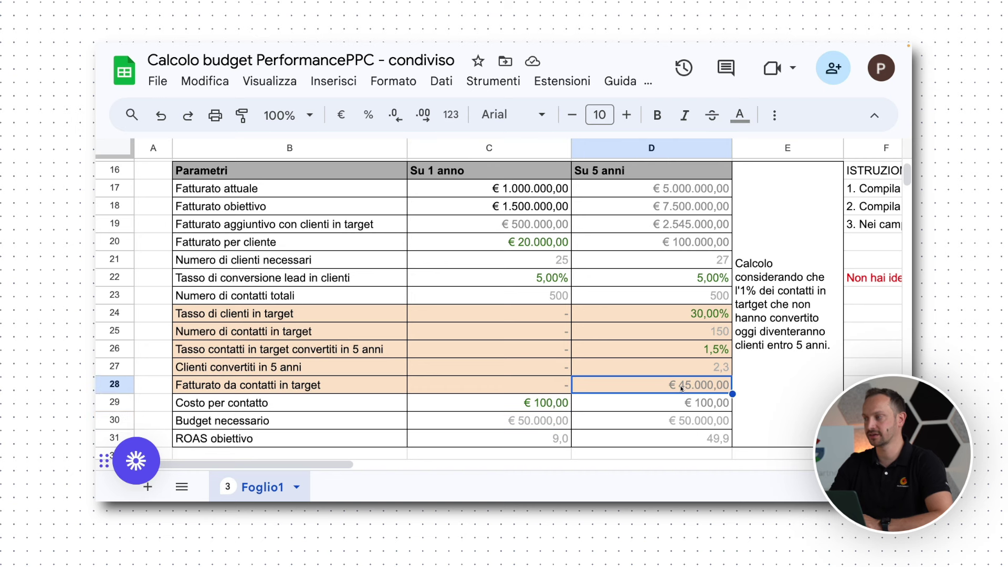
pyautogui.click(686, 425)
pyautogui.click(689, 442)
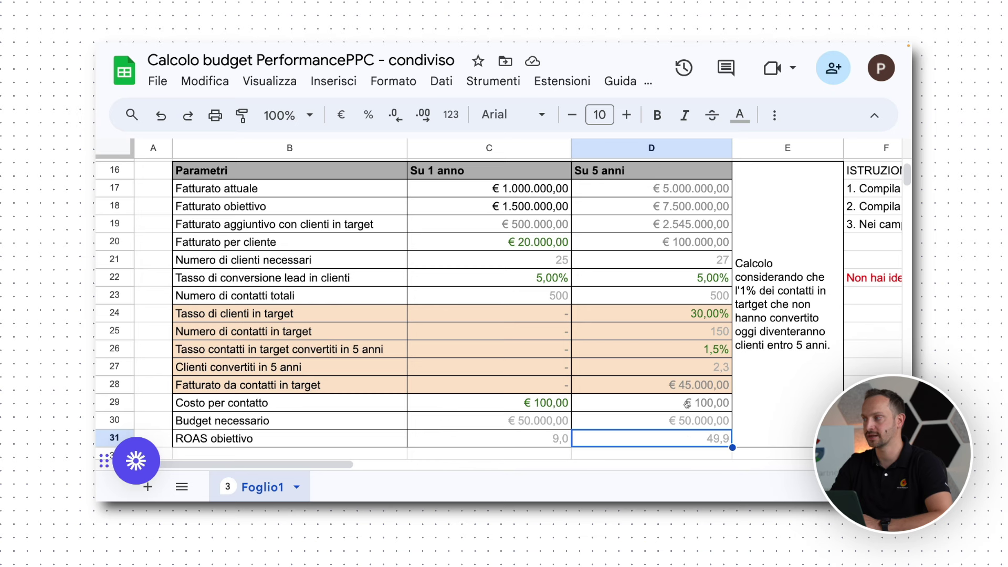